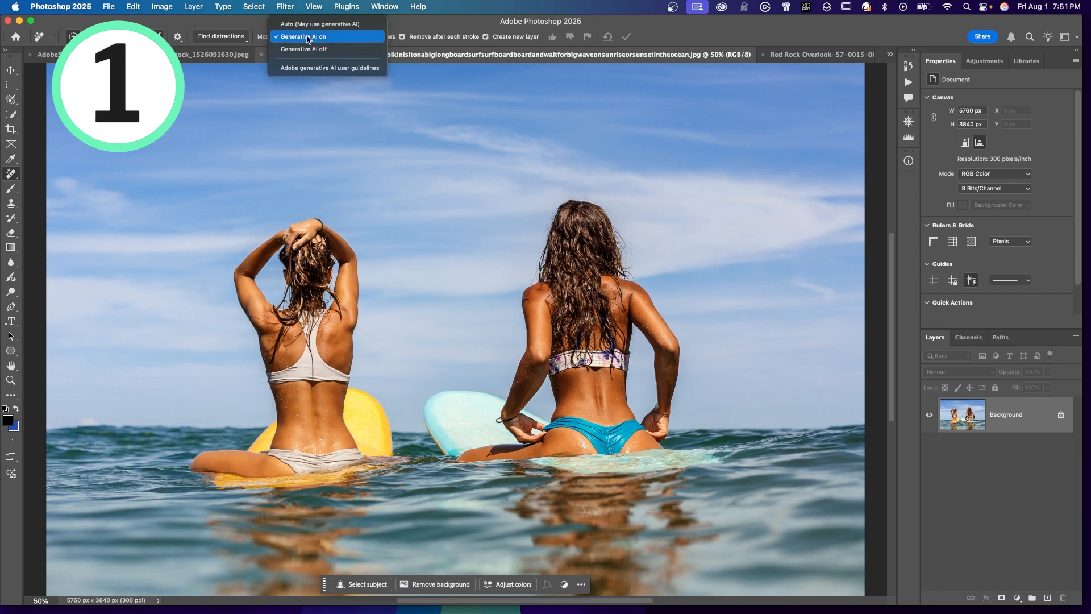
Step: Set the Remove tool's mode to Generative AI on and brush around the surfer with raised arms
left_click(308, 38)
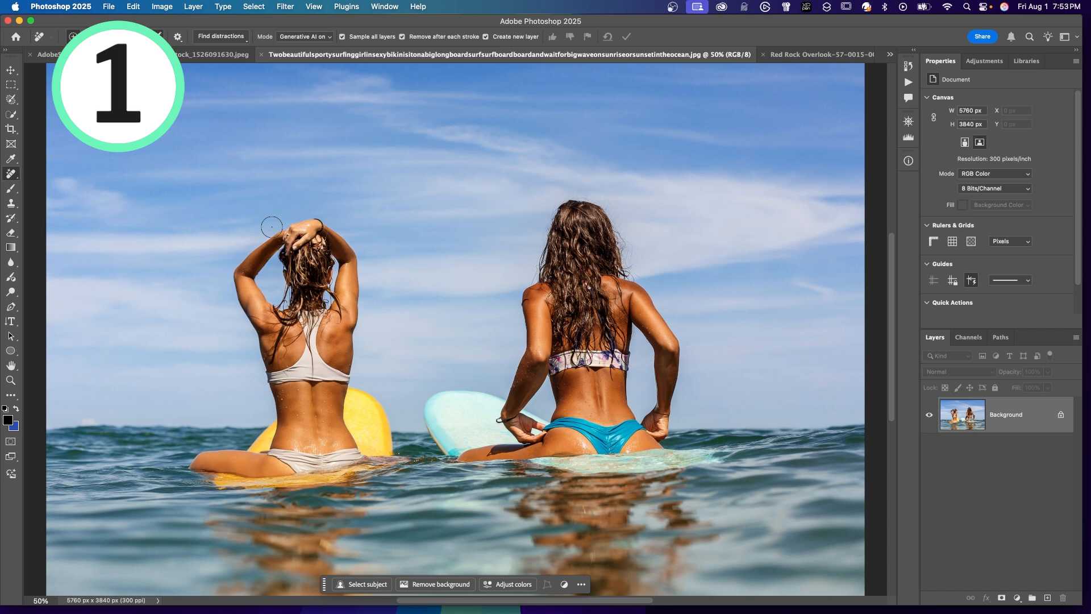
mouse_move(258, 237)
left_mouse_down()
mouse_move(227, 302)
mouse_move(248, 332)
mouse_move(261, 430)
mouse_move(184, 467)
mouse_move(285, 225)
mouse_move(264, 246)
left_mouse_up()
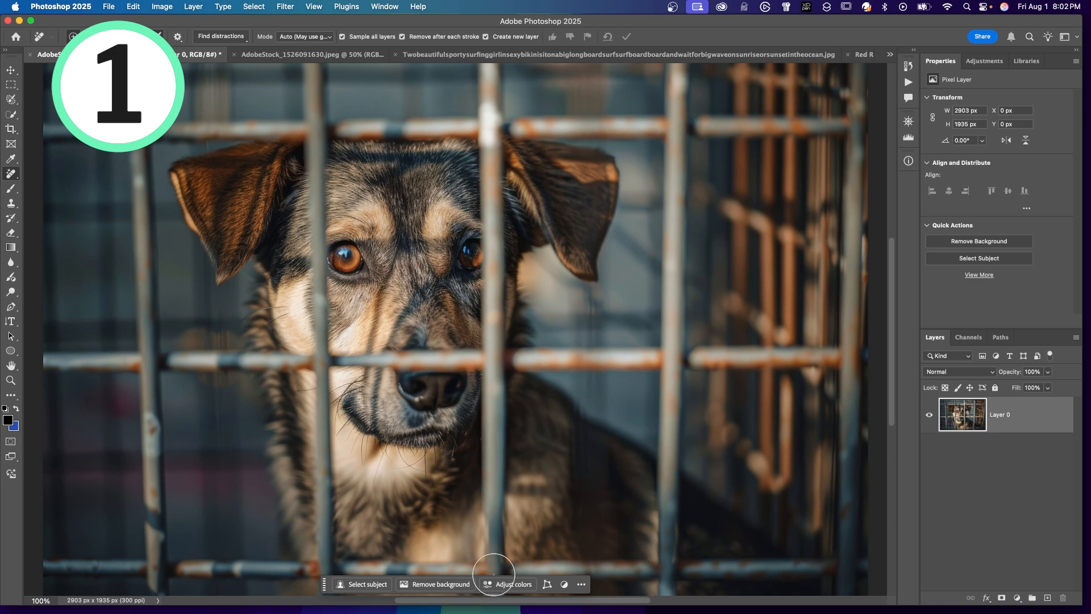
Step: Try to remove the dog by selecting it as the subject and running Generative Fill without a prompt
left_click(366, 586)
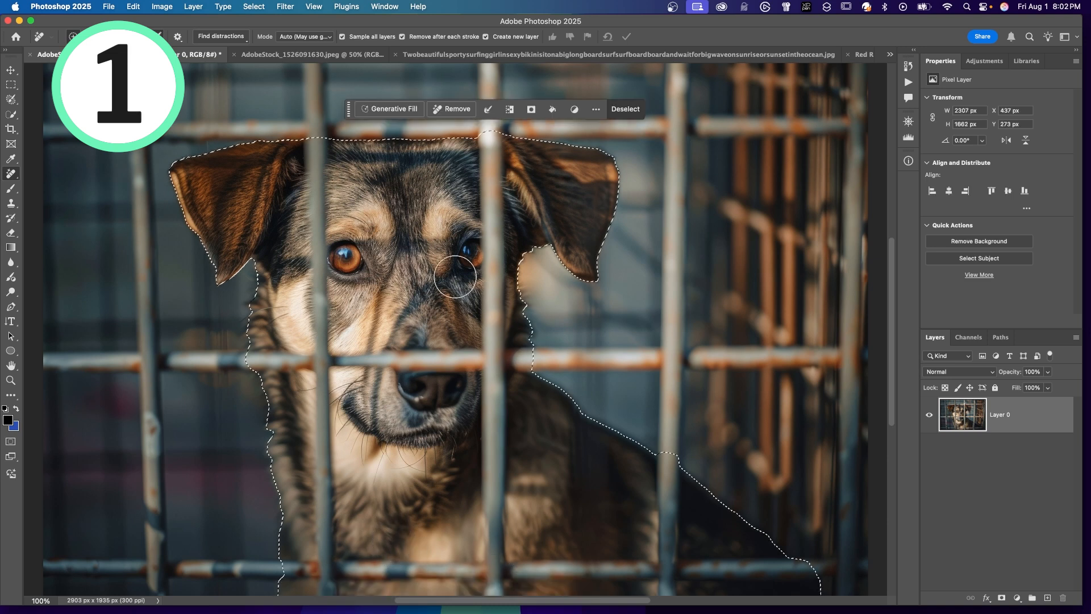
left_click(408, 109)
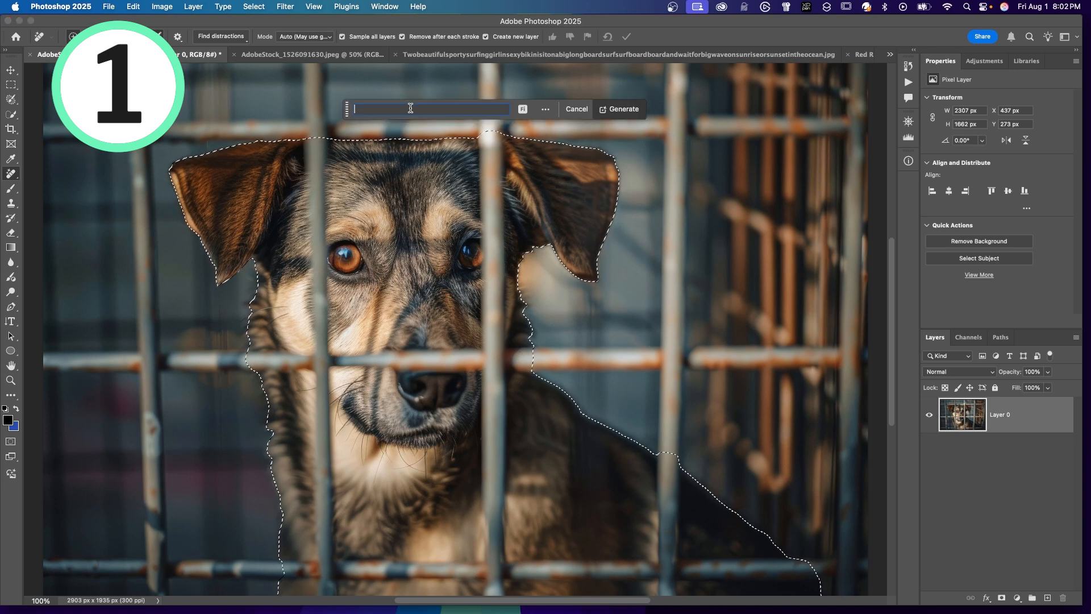
left_click(633, 111)
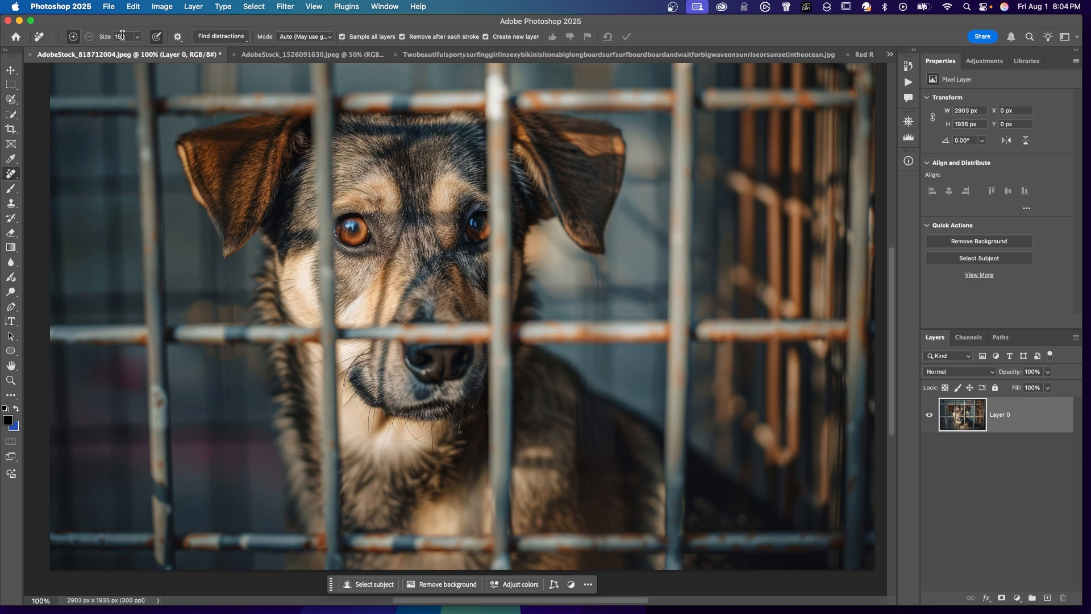
Step: Paint a selection over the whole dog with the Selection Brush at size 200 and remove it
left_click(17, 100)
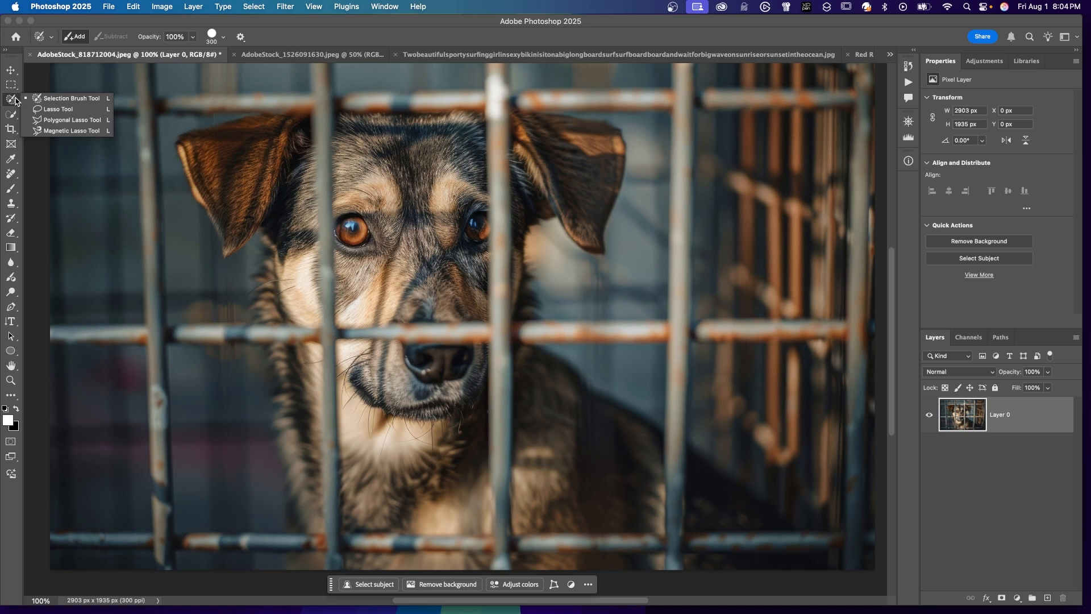
left_click(50, 100)
key("bracketleft")
mouse_move(178, 147)
left_mouse_down()
mouse_move(253, 273)
mouse_move(254, 353)
mouse_move(207, 139)
mouse_move(274, 115)
left_mouse_up()
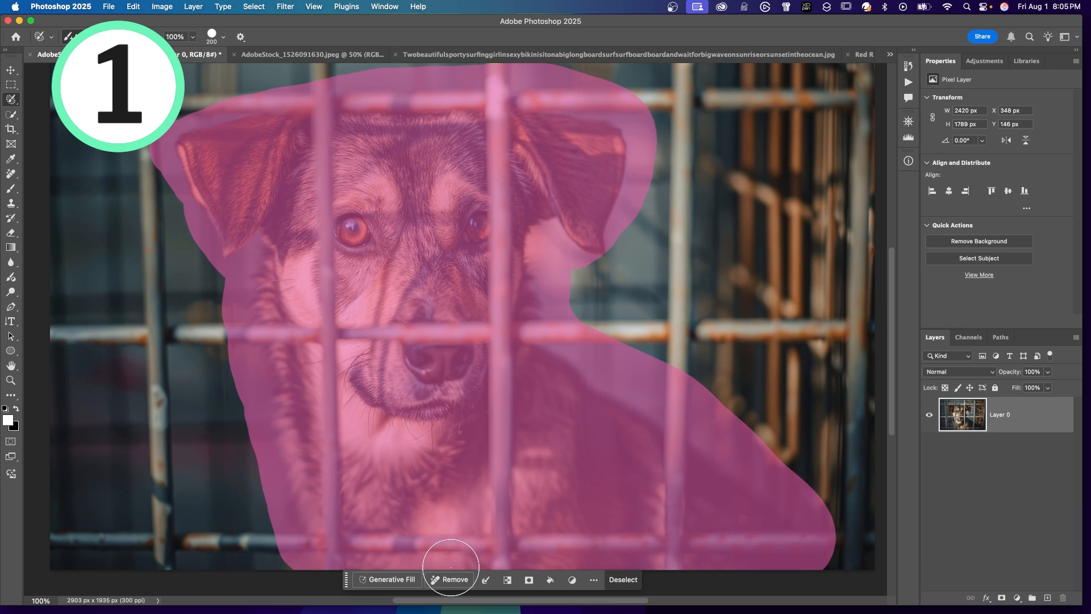
left_click(451, 579)
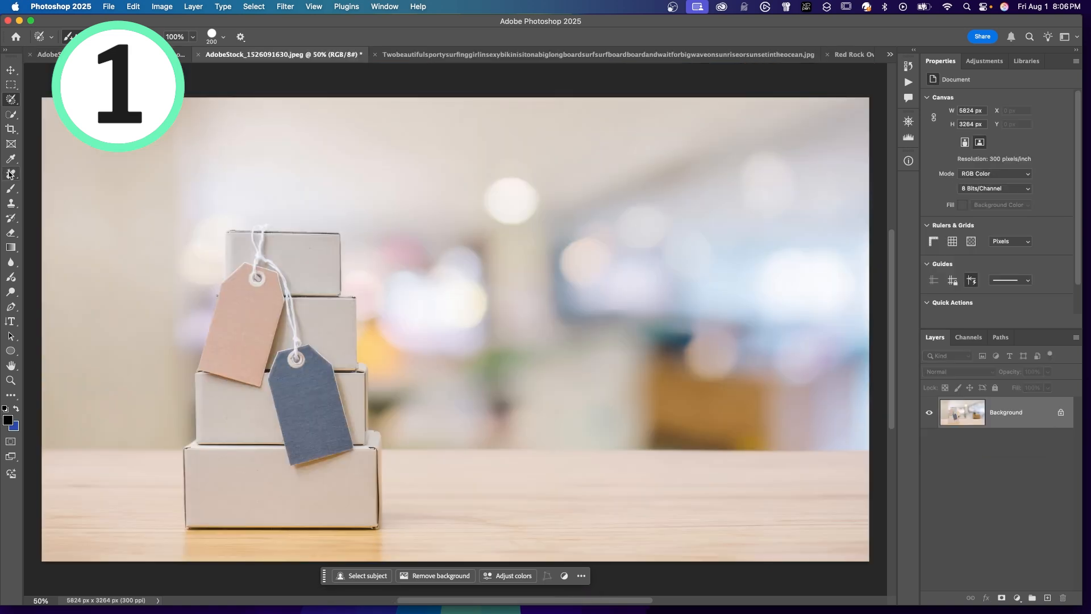
Step: Brush over the string and tags hanging from the stacked boxes with the Remove tool
left_click(11, 173)
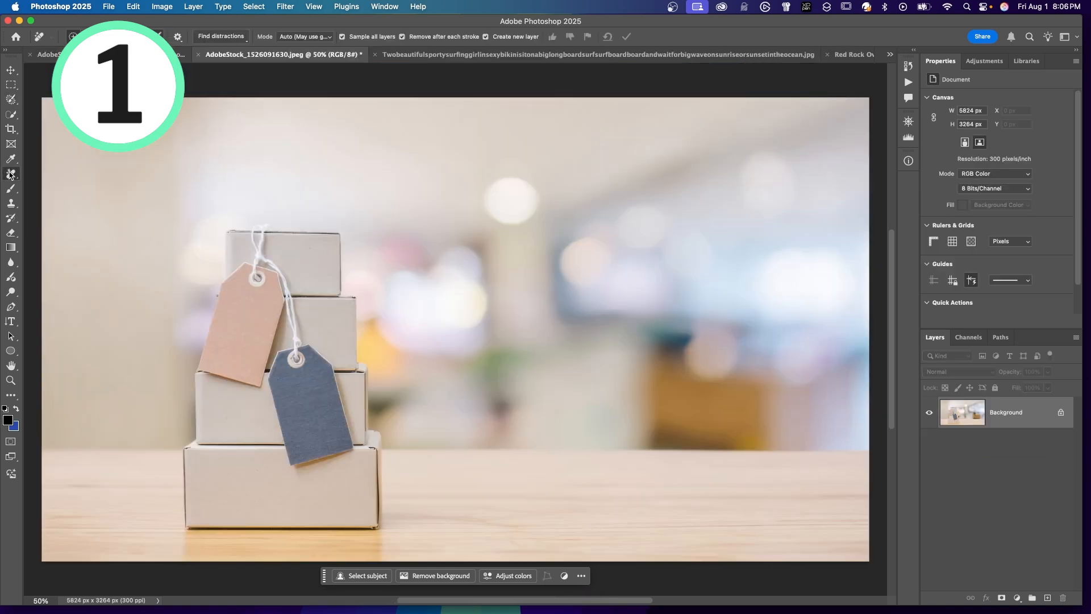
left_click(61, 183)
mouse_move(264, 227)
left_mouse_down()
mouse_move(255, 259)
mouse_move(352, 438)
mouse_move(332, 373)
mouse_move(295, 354)
left_mouse_up()
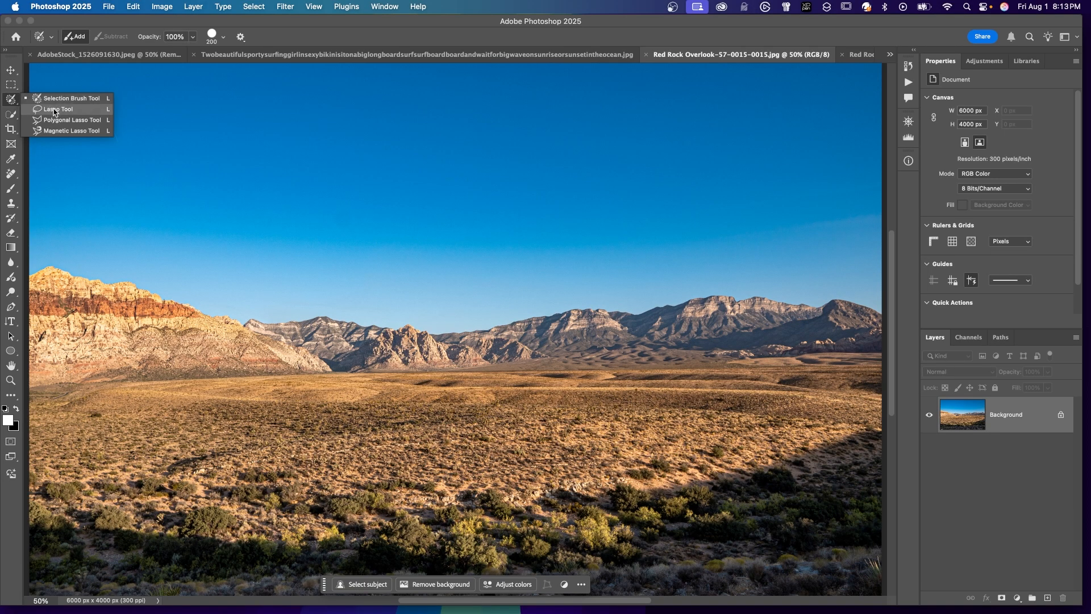
Step: Lasso the sunlit desert plain below the mountains and enter the Generative Fill prompt "lake with casinos and other large buildings"
left_click(54, 109)
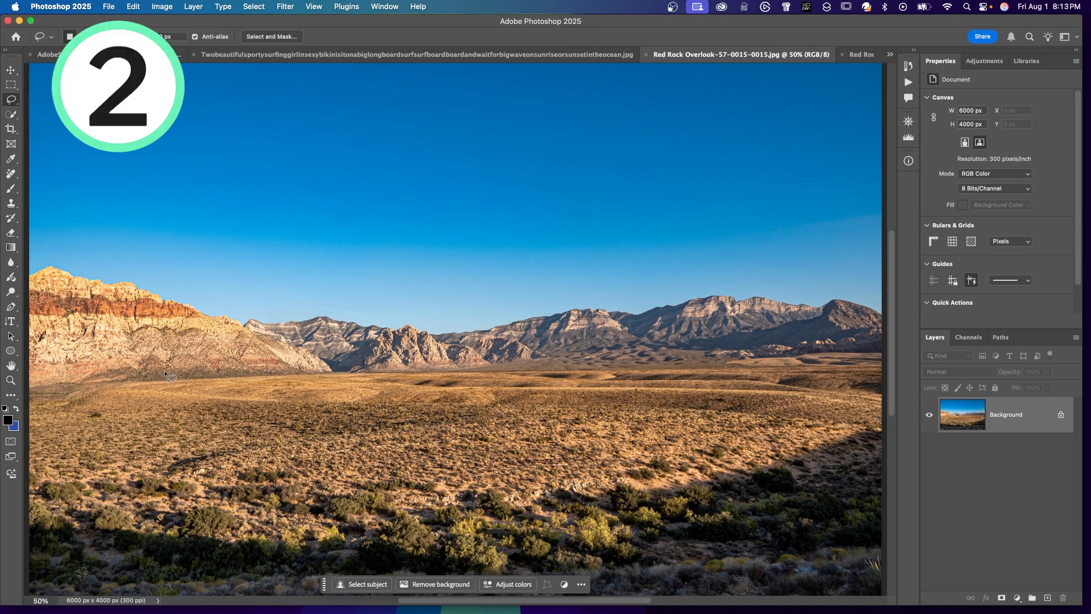
mouse_move(135, 391)
left_mouse_down()
mouse_move(648, 380)
mouse_move(55, 441)
mouse_move(87, 392)
mouse_move(130, 388)
left_mouse_up()
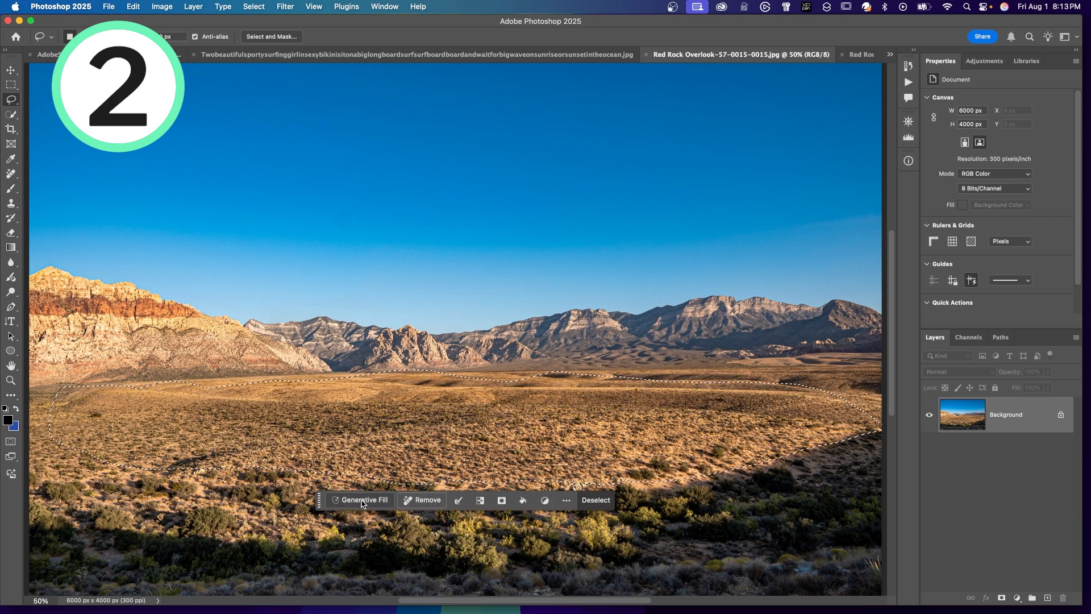
left_click(360, 500)
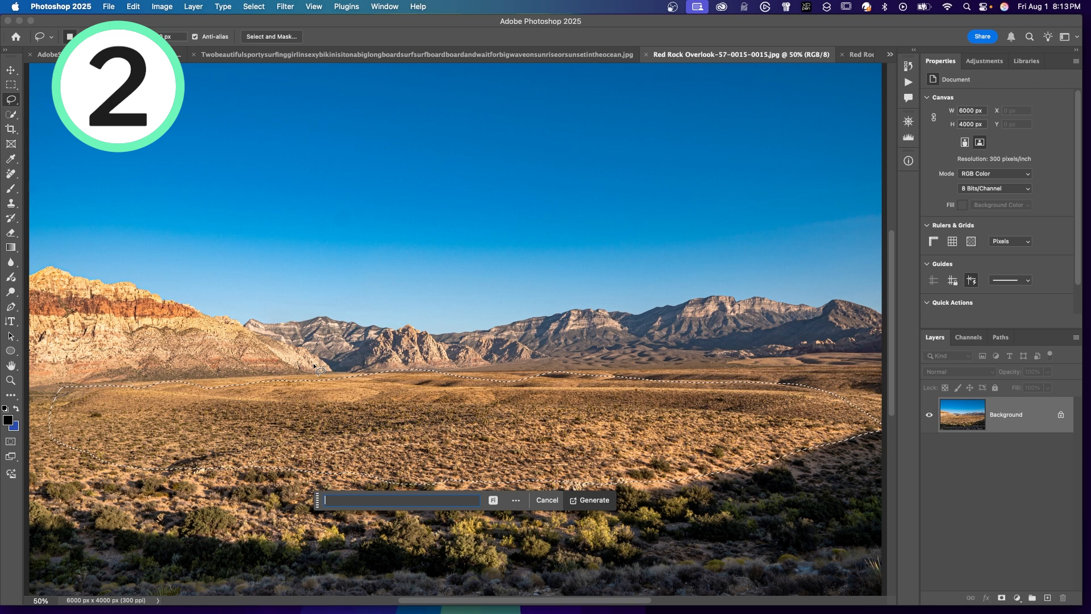
type("lake with casinos and")
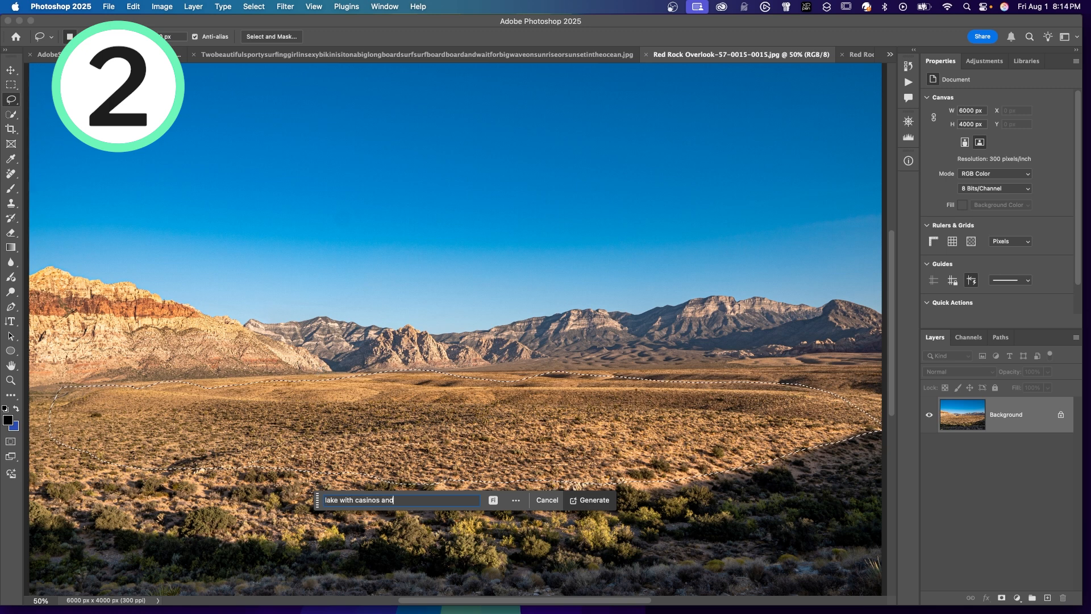
type(" other large ")
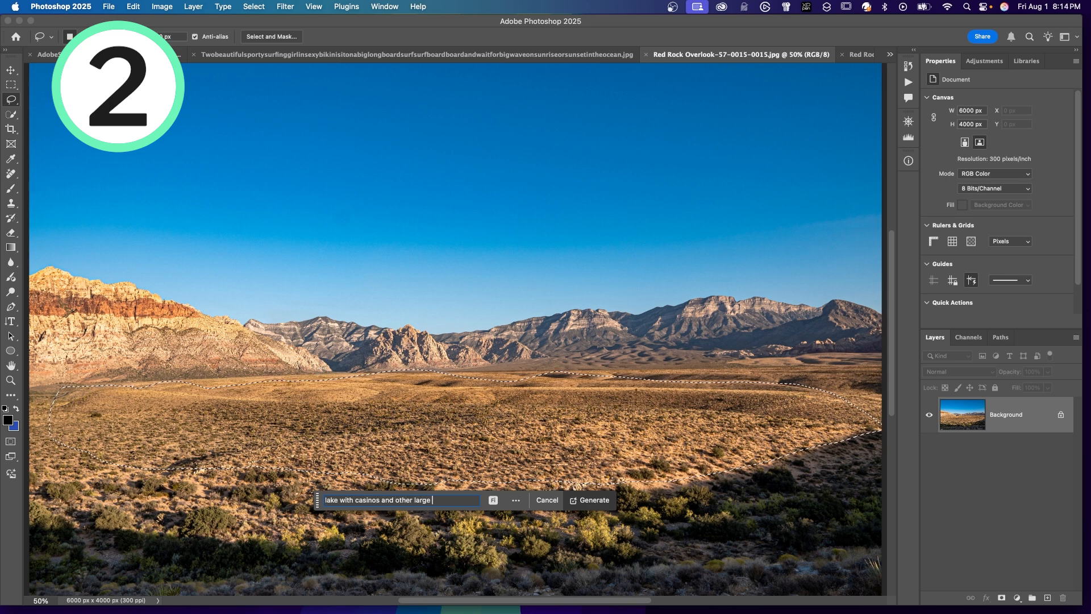
type("buildings")
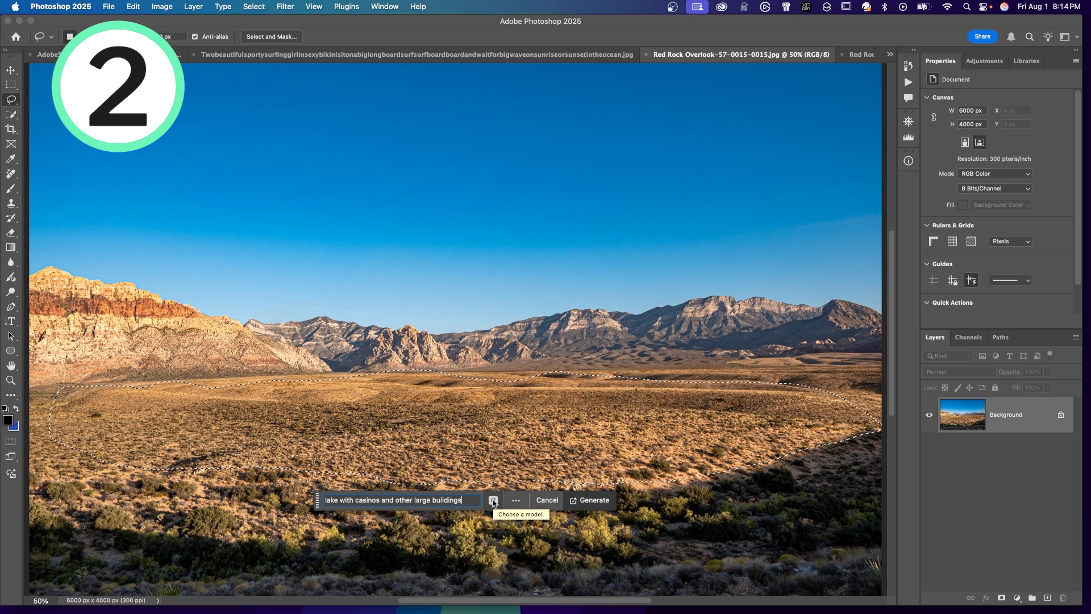
Step: Choose the Firefly Image 3 model and generate the fill for the selected plain
left_click(494, 501)
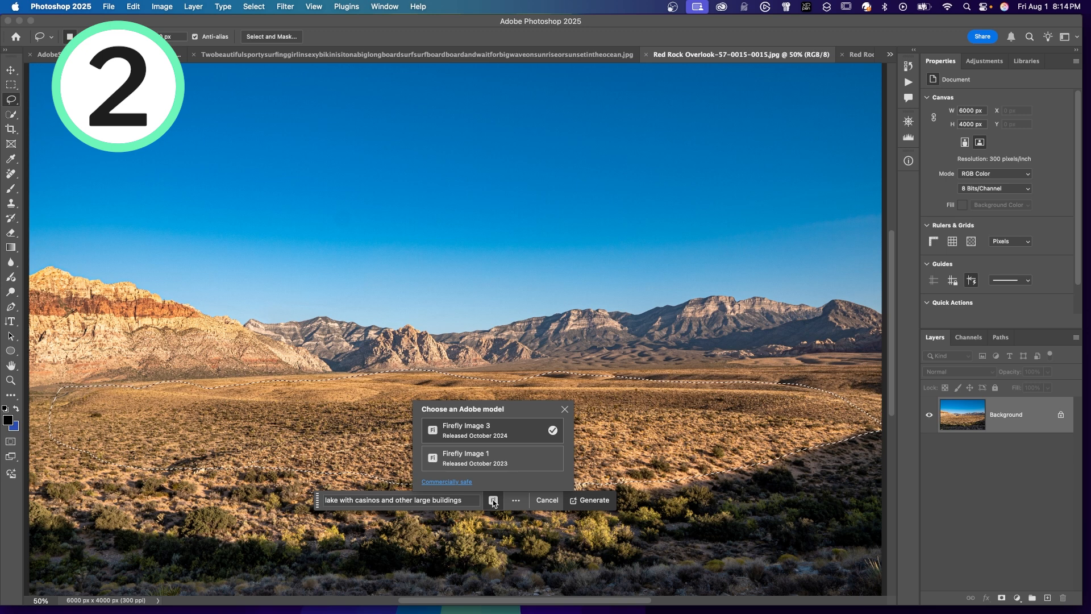
left_click(494, 430)
left_click(589, 500)
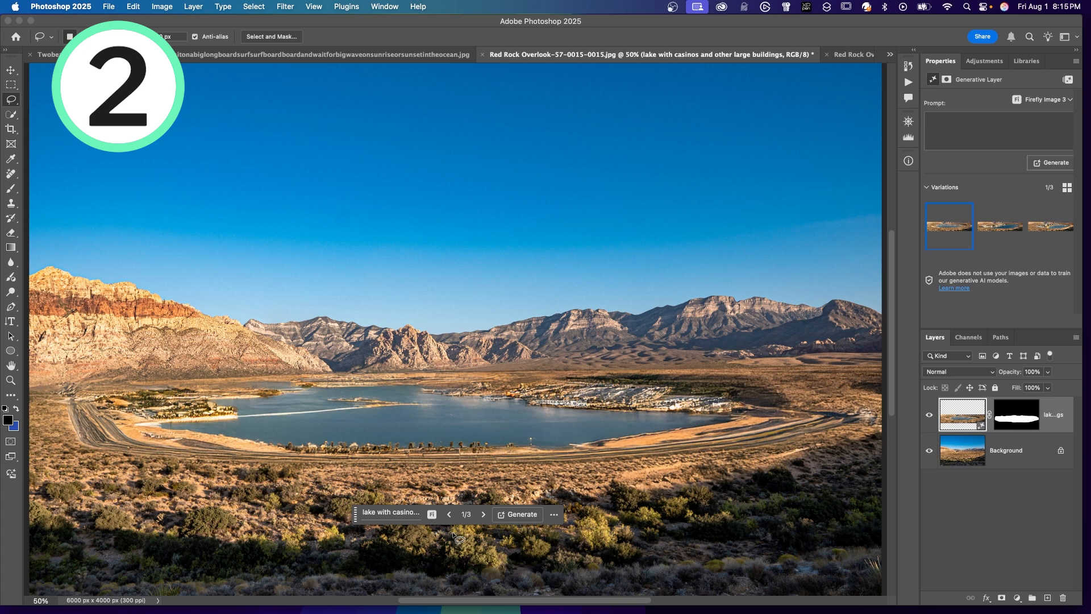
Step: Go through the generated lake variations and keep the third one
left_click(485, 516)
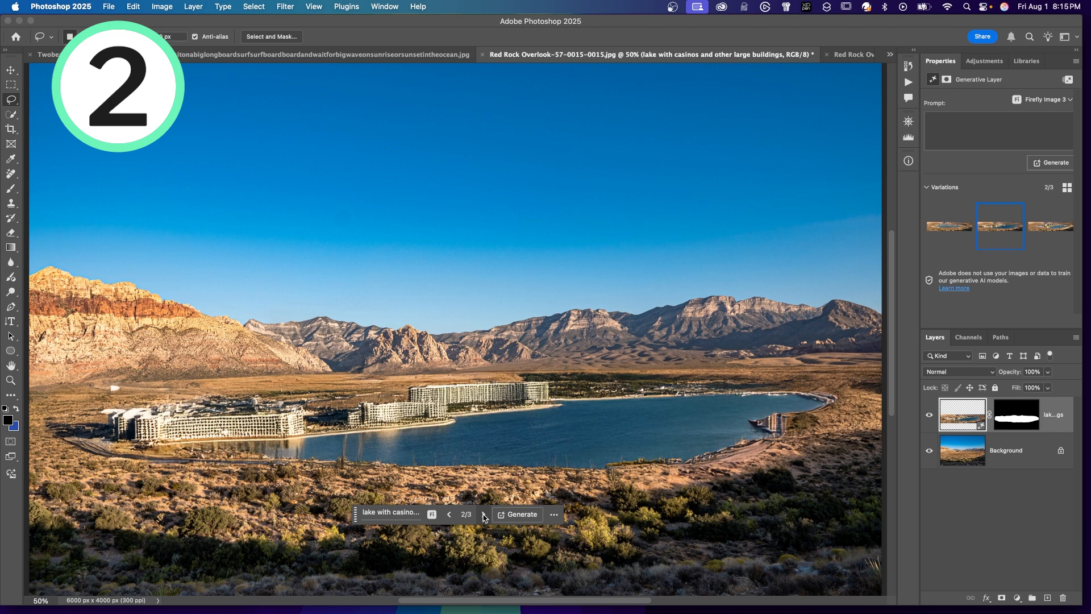
left_click(484, 515)
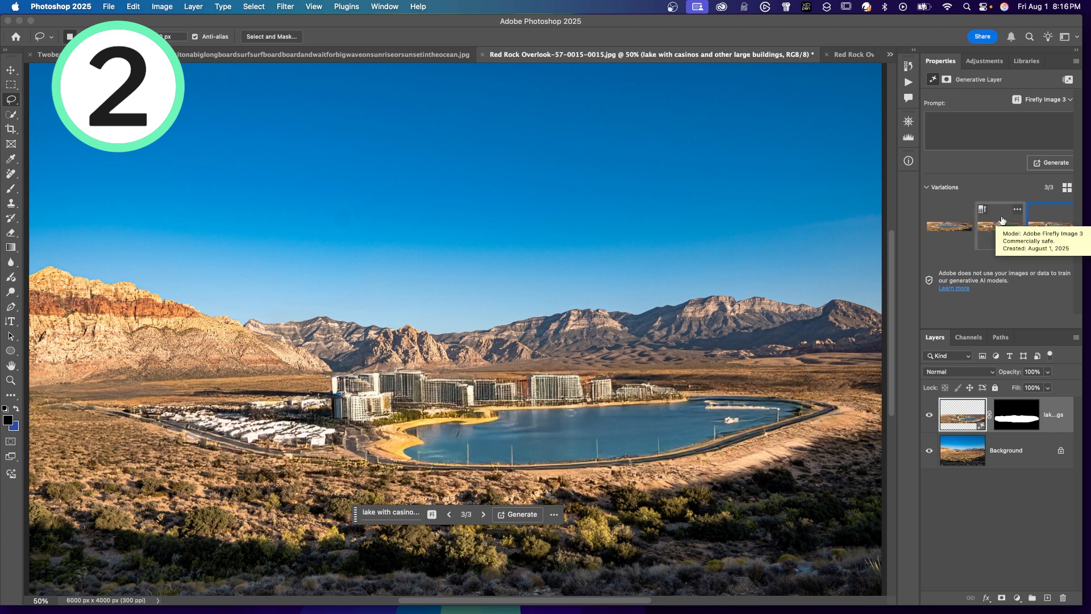
left_click(1067, 101)
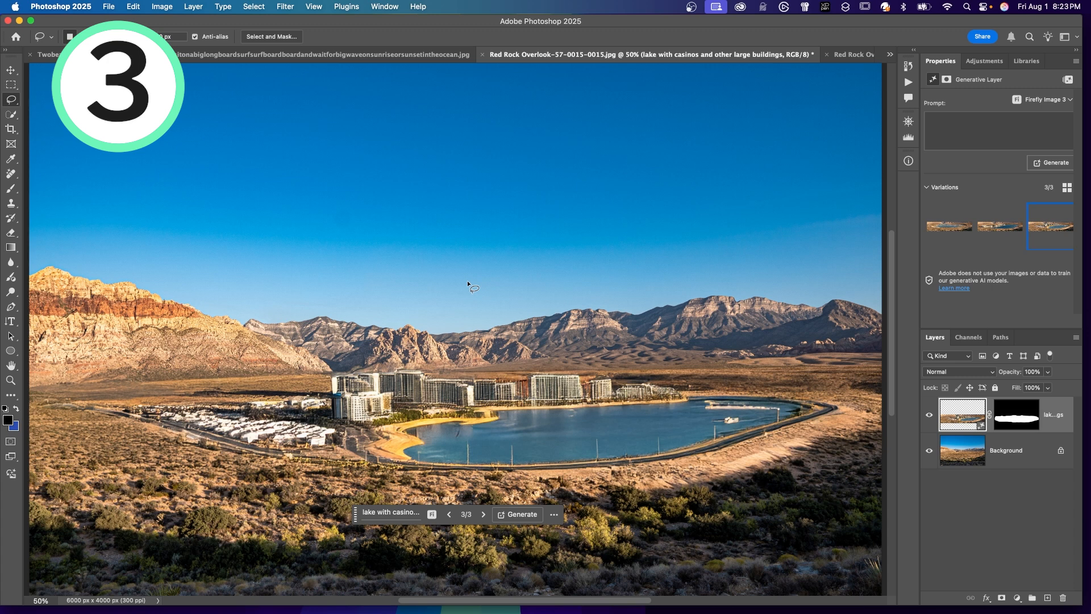
Step: Open the options for sending the image to apps and set the format to JPG at the Small size, 3000 x 2000 px
left_click(981, 37)
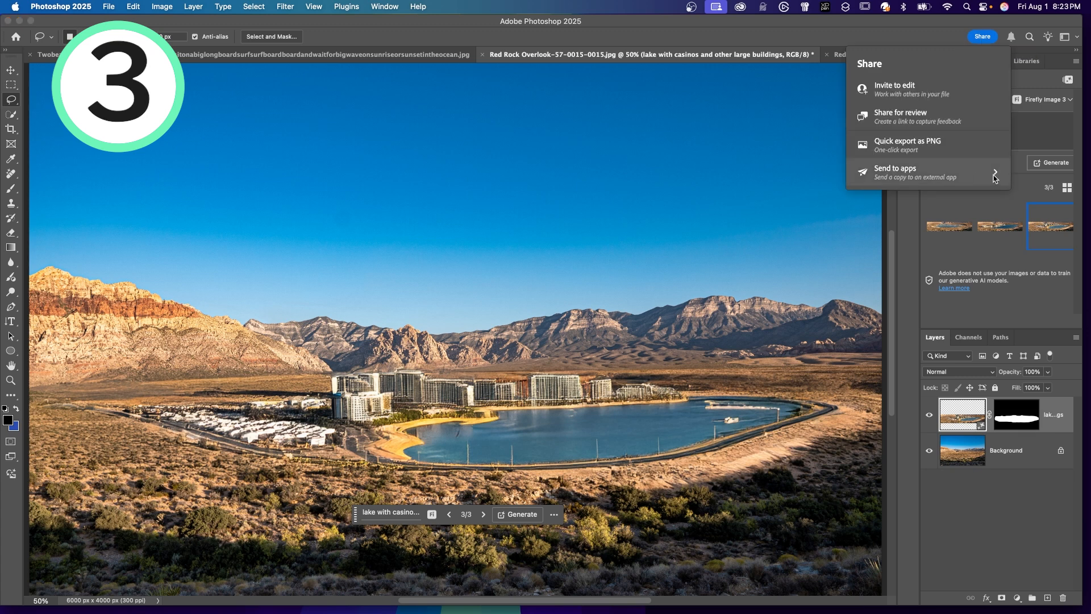
left_click(994, 179)
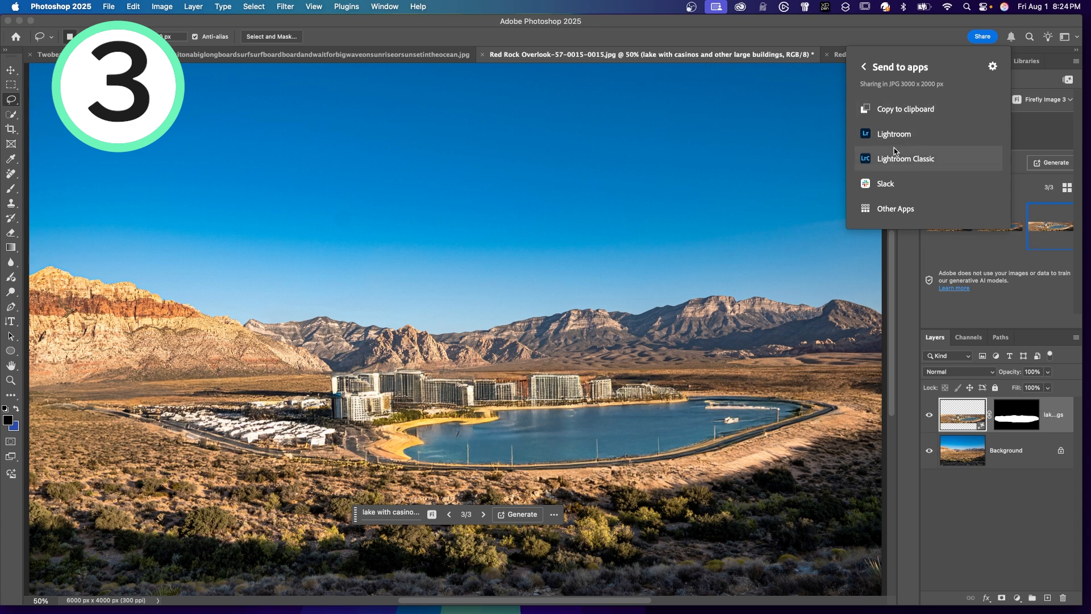
left_click(993, 67)
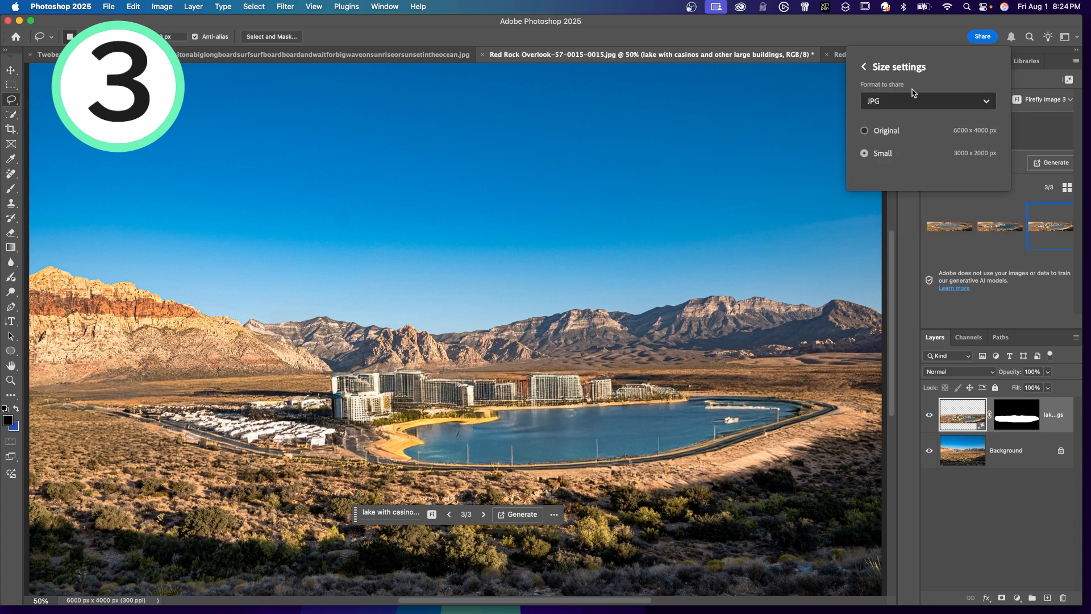
left_click(933, 102)
left_click(931, 105)
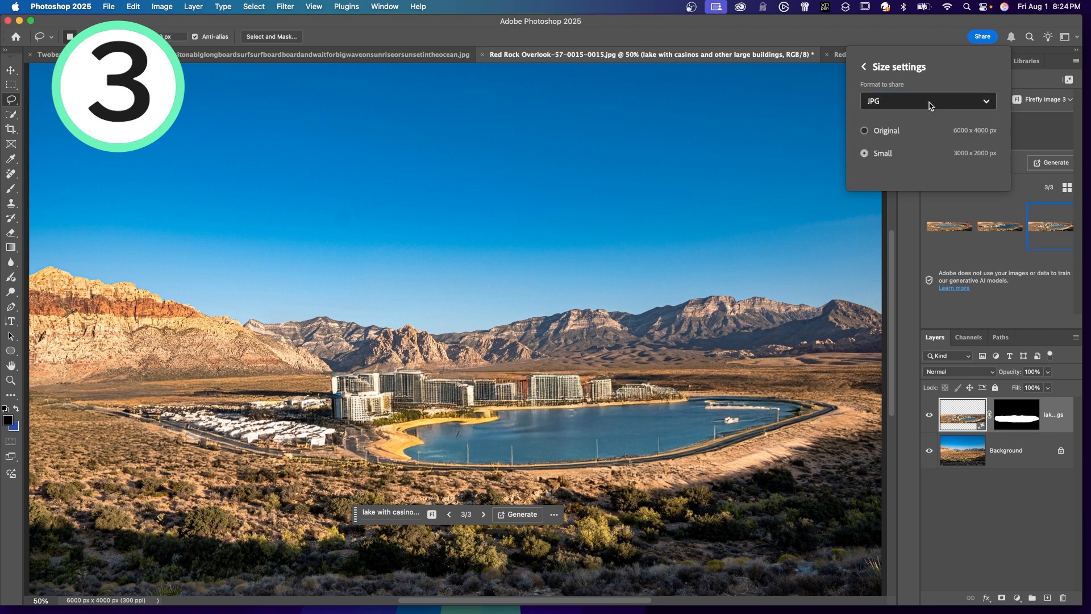
left_click(987, 104)
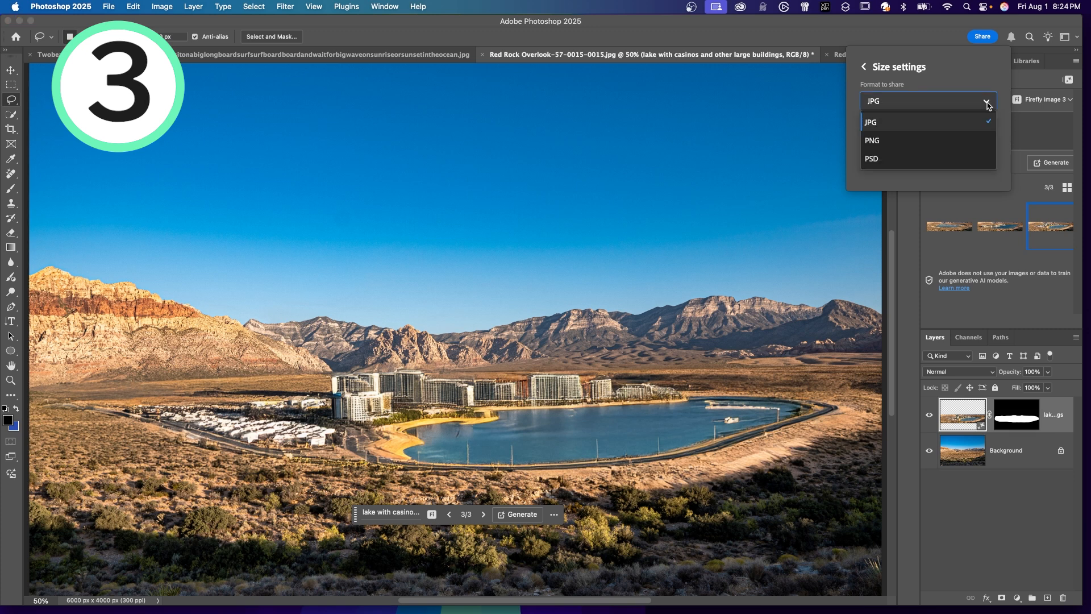
left_click(987, 104)
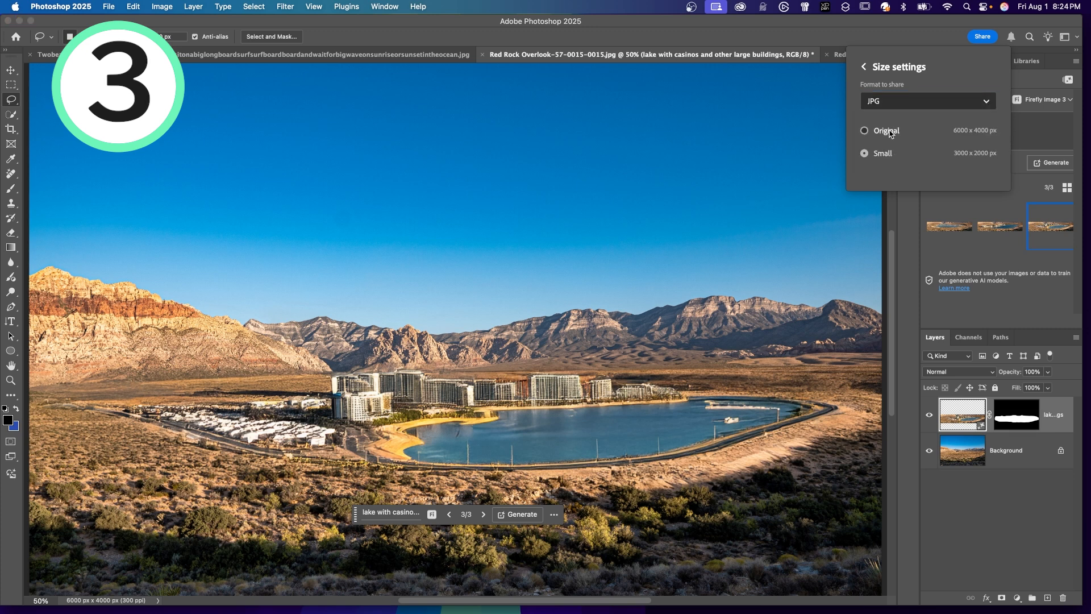
left_click(878, 158)
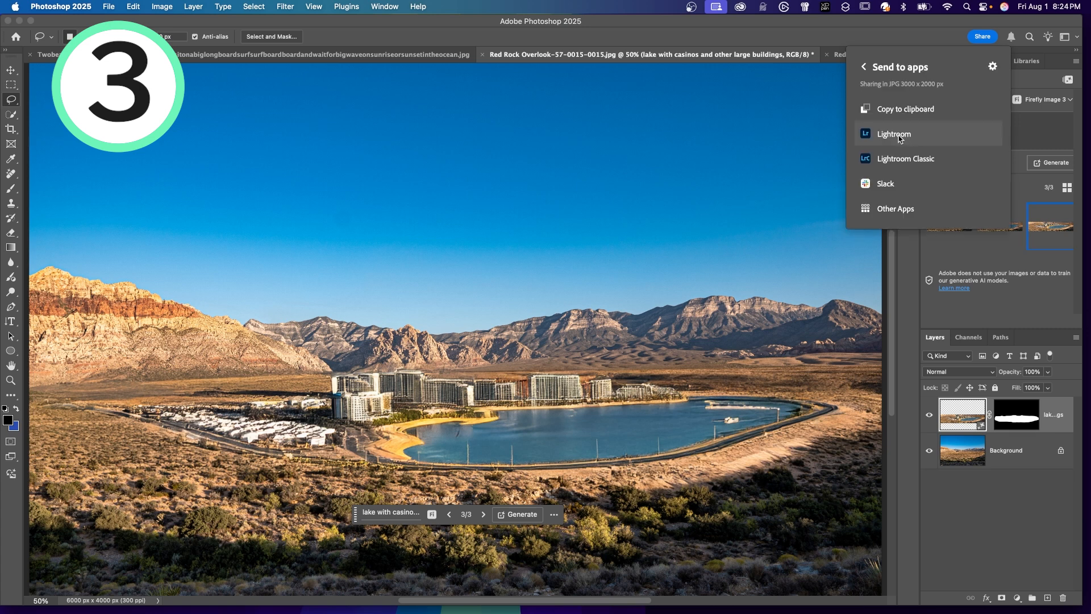
Step: Send the image to Lightroom, adding it to the library without an album, and open it in the single-photo view
left_click(894, 135)
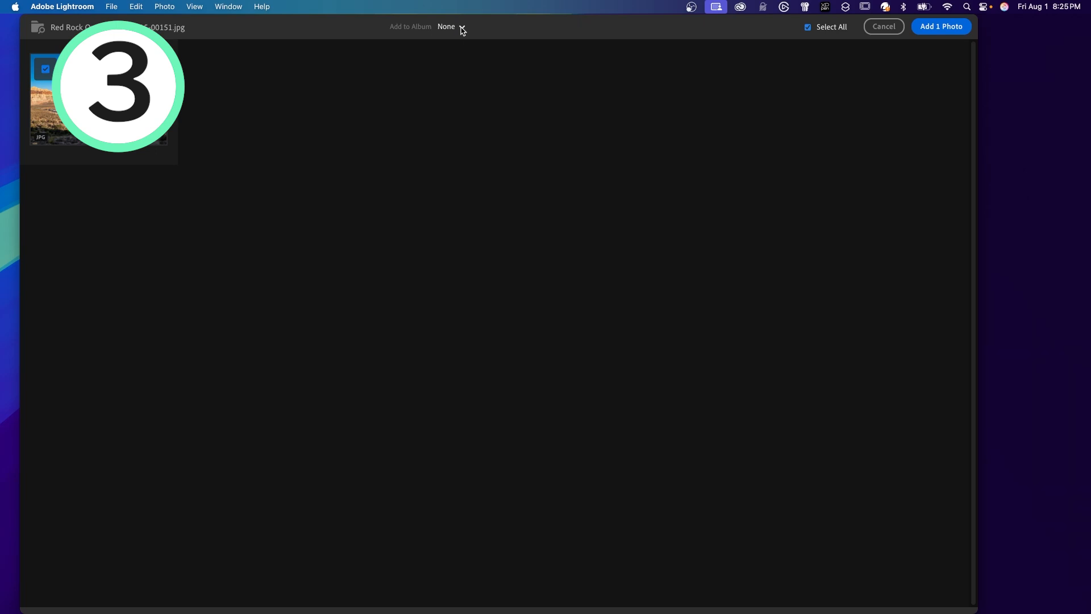
left_click(940, 28)
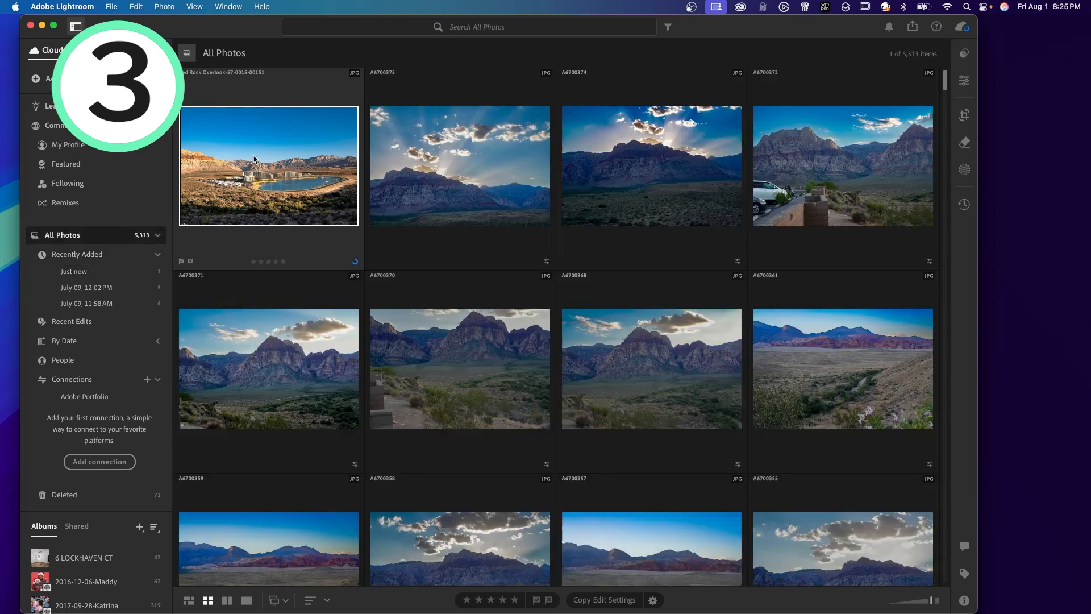
double_click(254, 161)
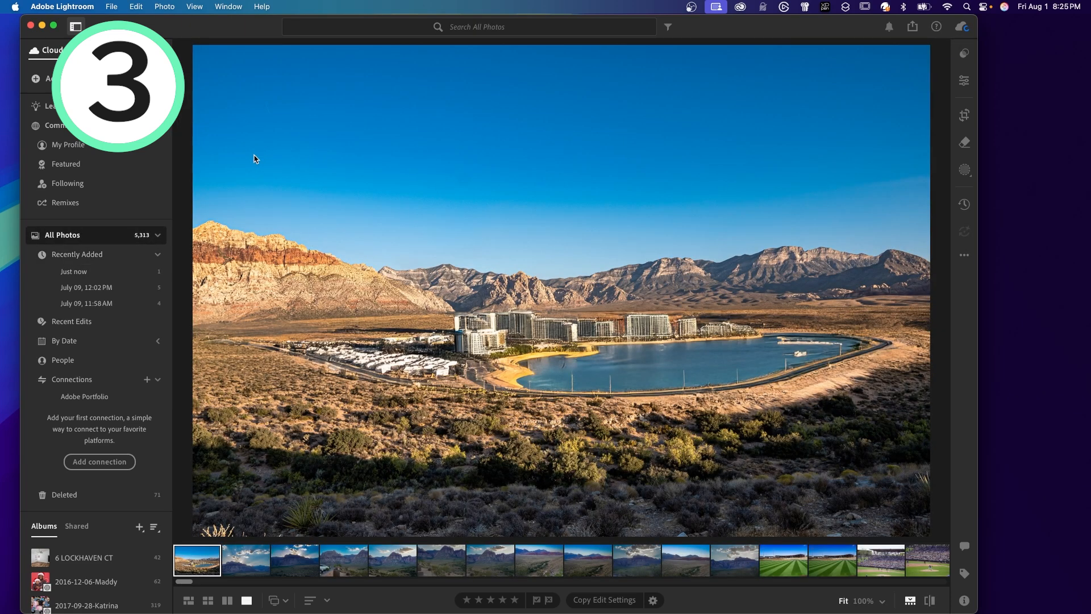